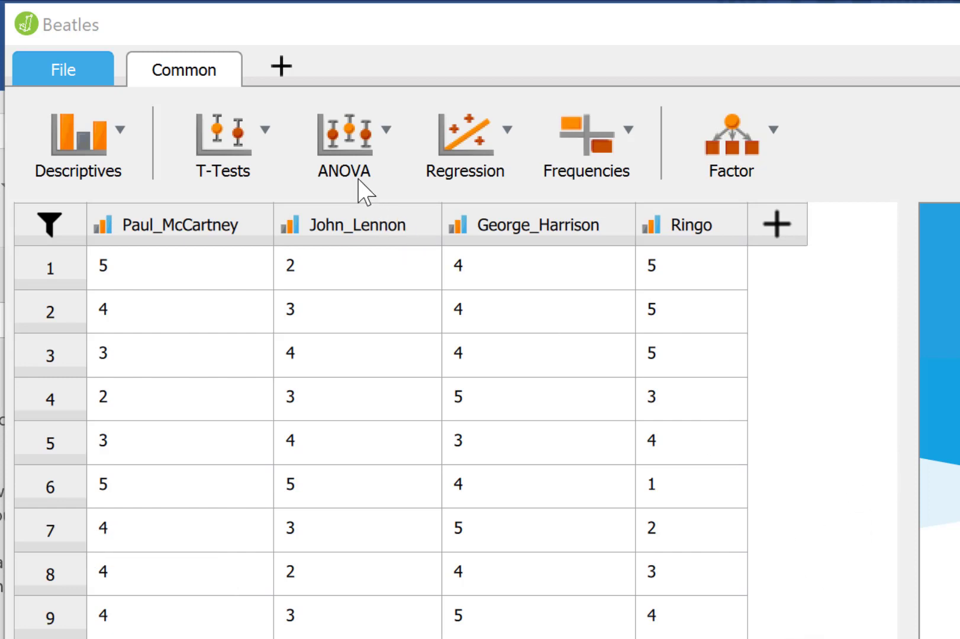
Start a Repeated Measures ANOVA from the ANOVA menu in the Common ribbon
click(357, 158)
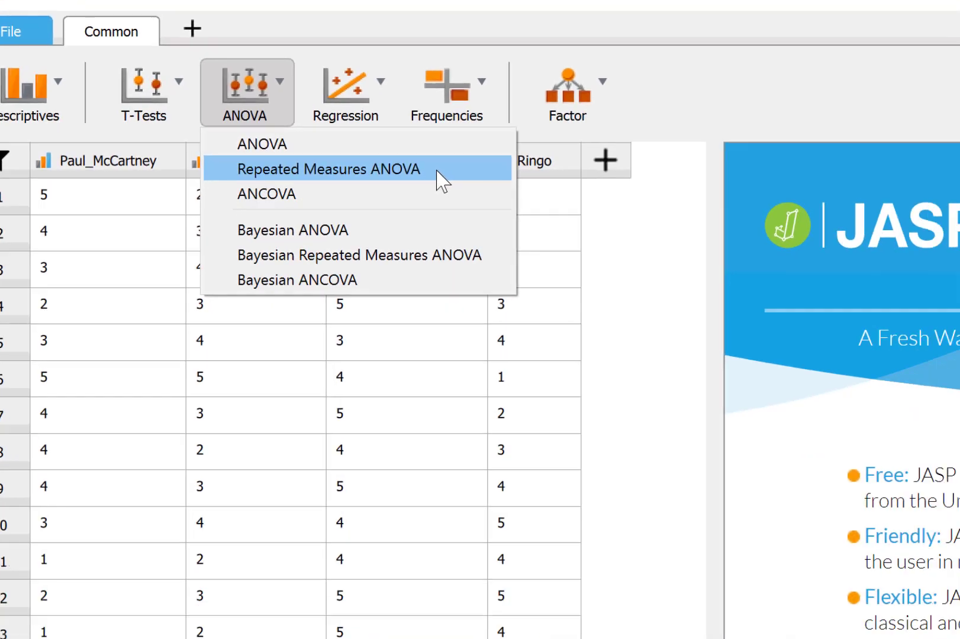
click(576, 239)
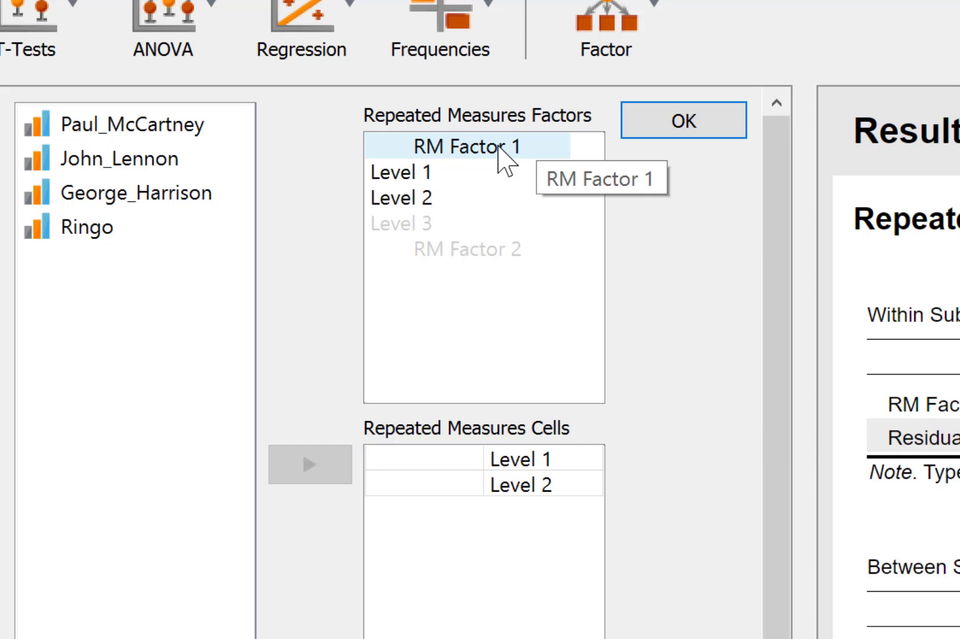
Rename RM Factor 1 to Beatle and name its first two levels Paul and John
double_click(498, 148)
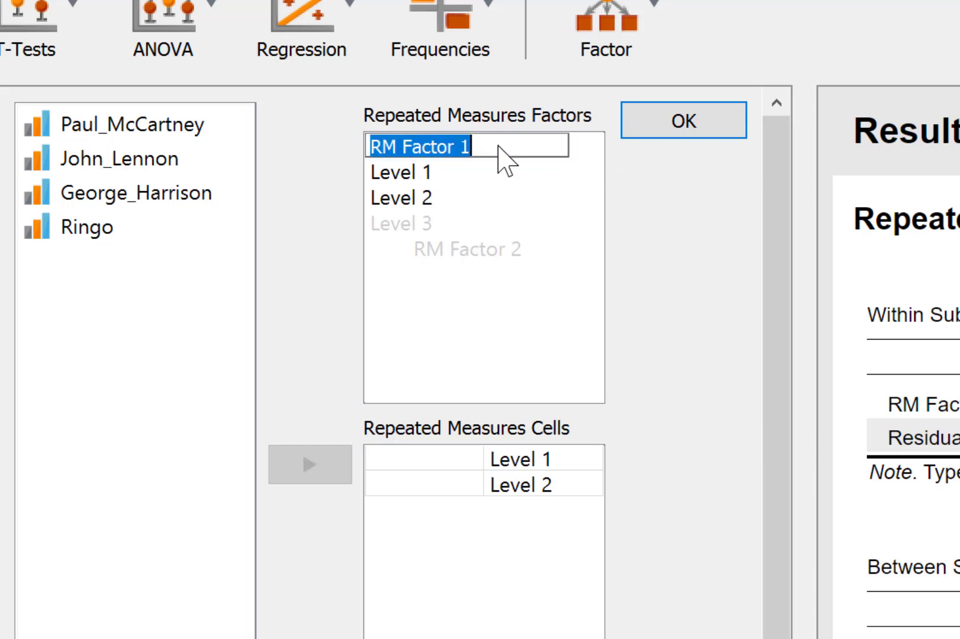
text(Beatle)
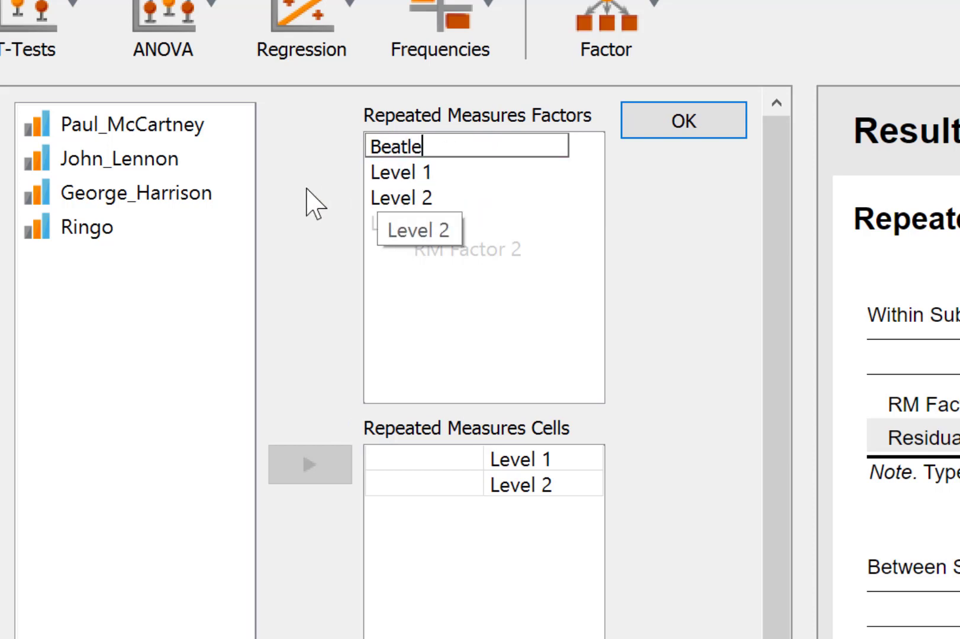
double_click(402, 174)
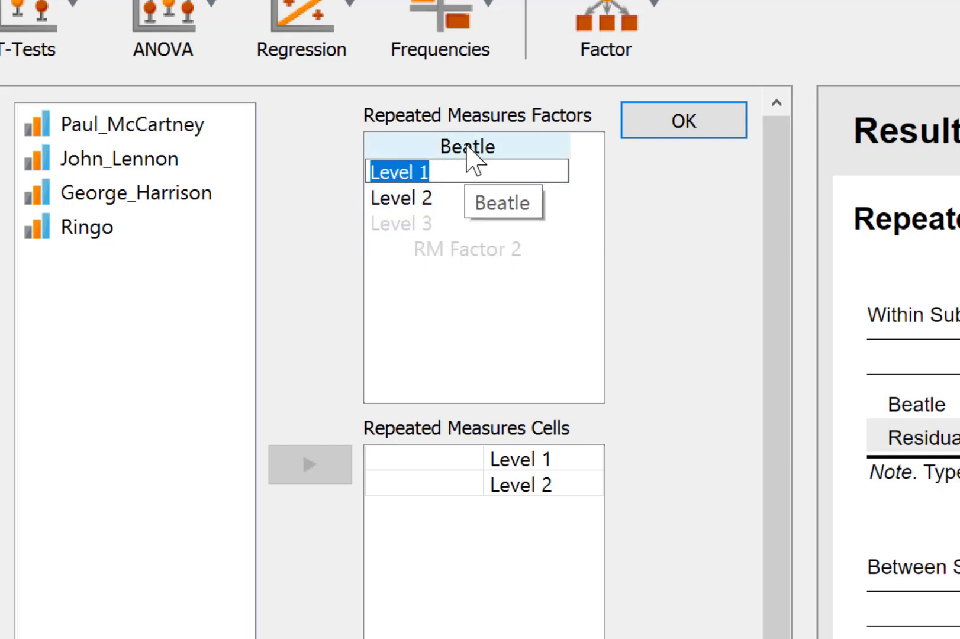
text(Paul)
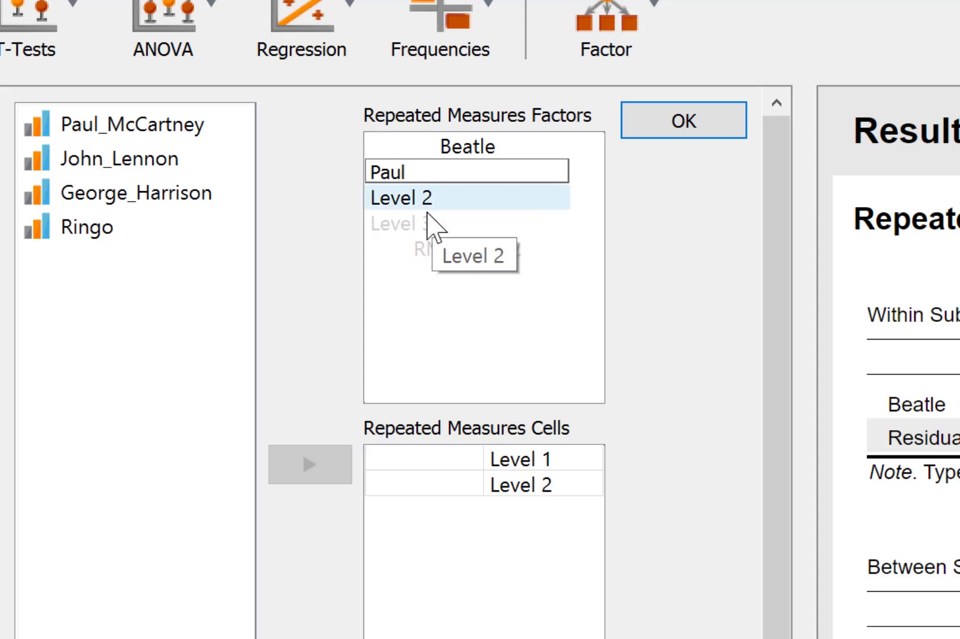
click(428, 219)
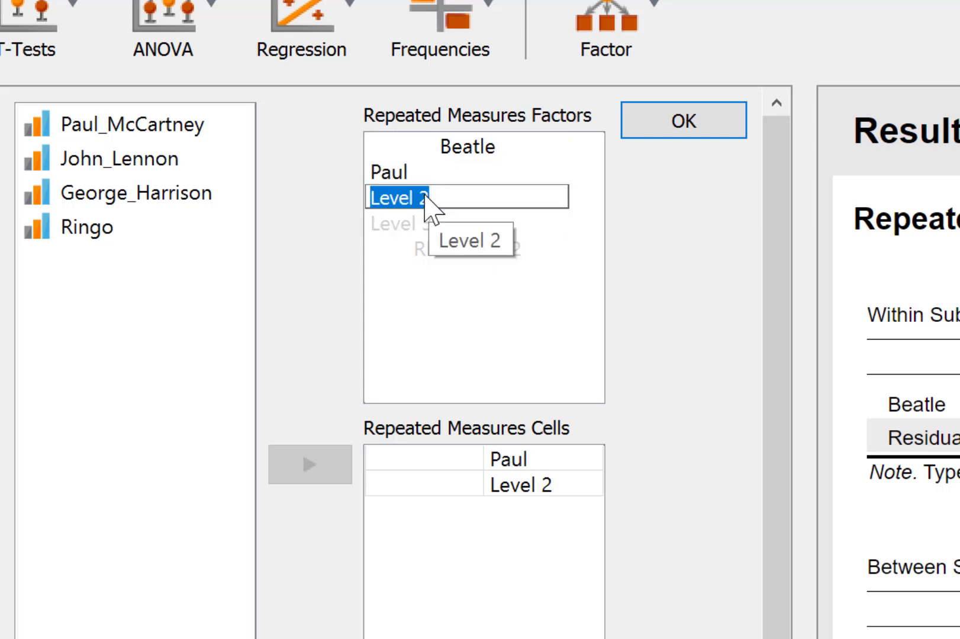
text(Jog)
key(BackSpace)
text(hn)
Add George and Ringo as the third and fourth Beatle levels
click(411, 224)
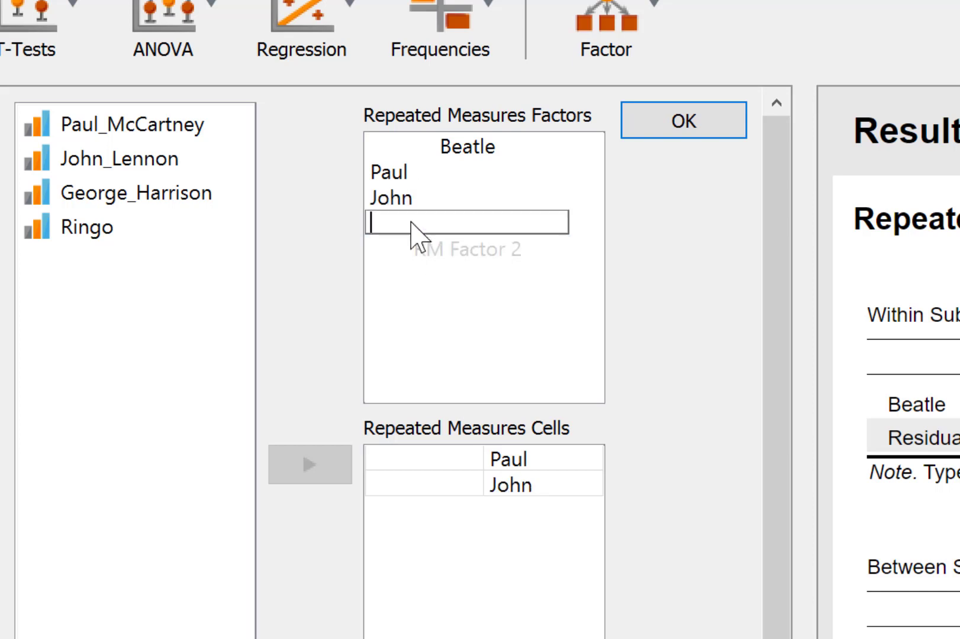
text(Ge)
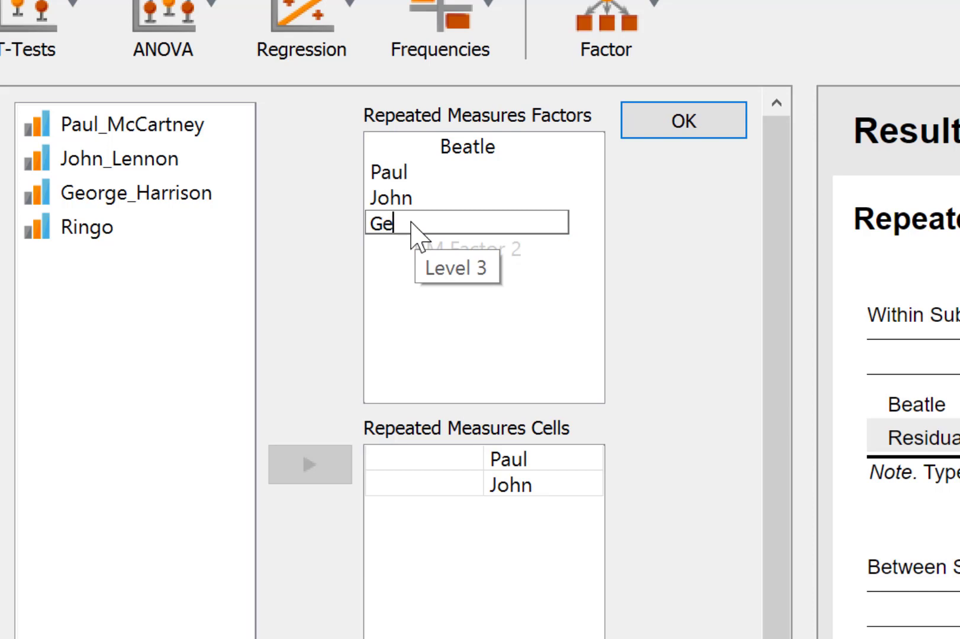
text(orge)
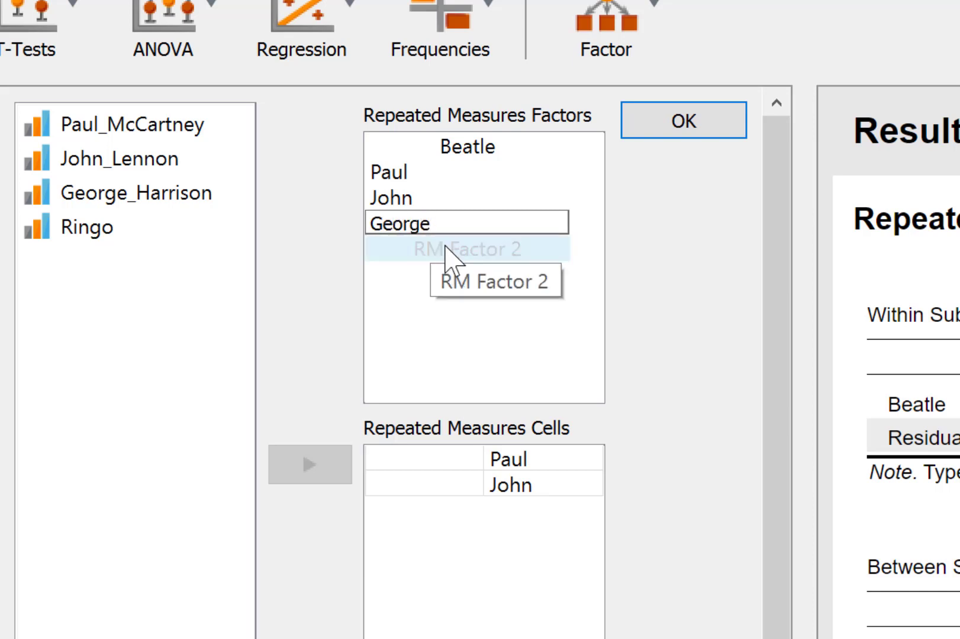
click(472, 199)
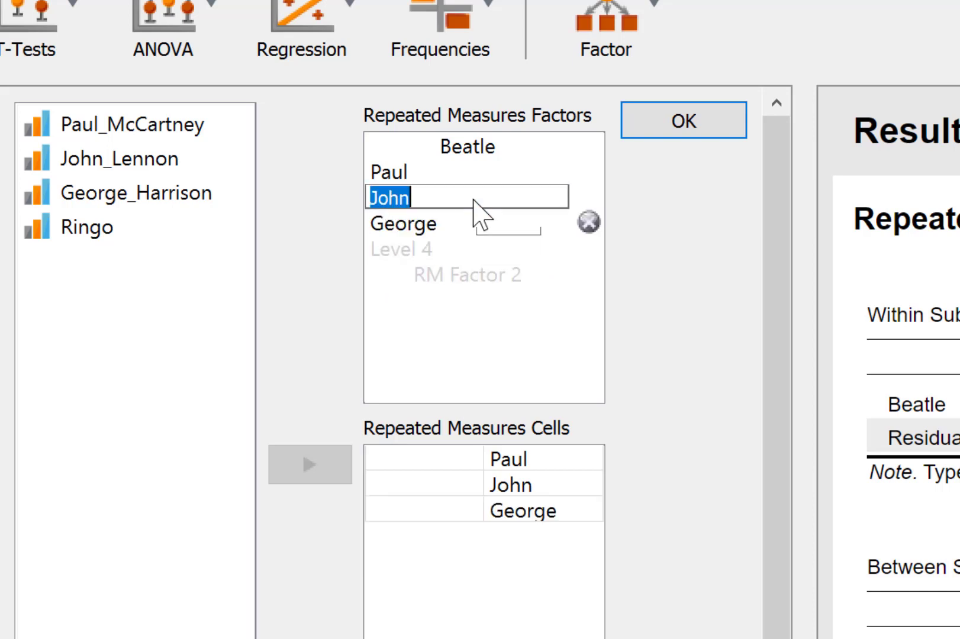
click(439, 248)
text(Ringo)
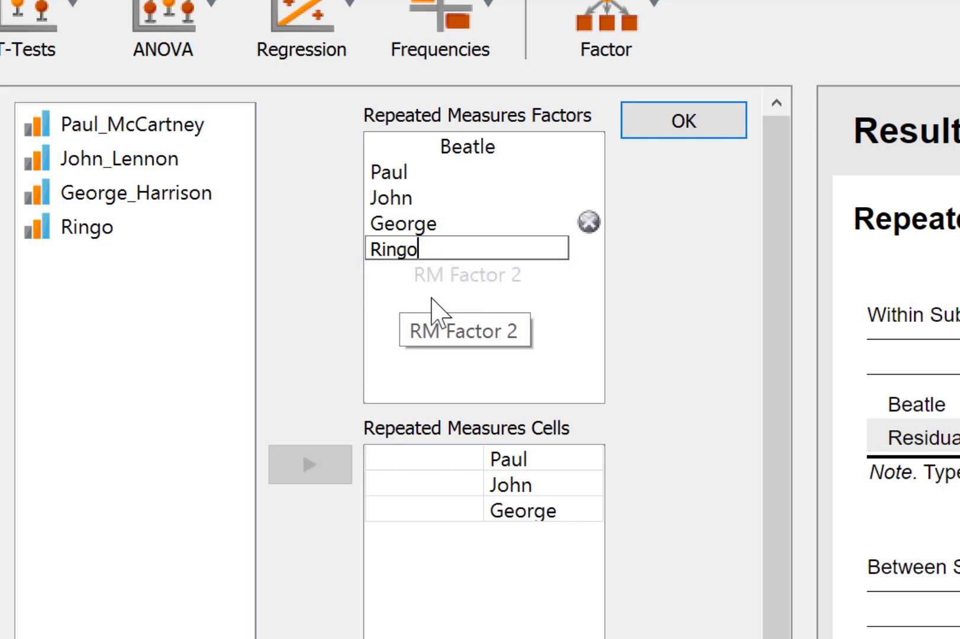
key(Return)
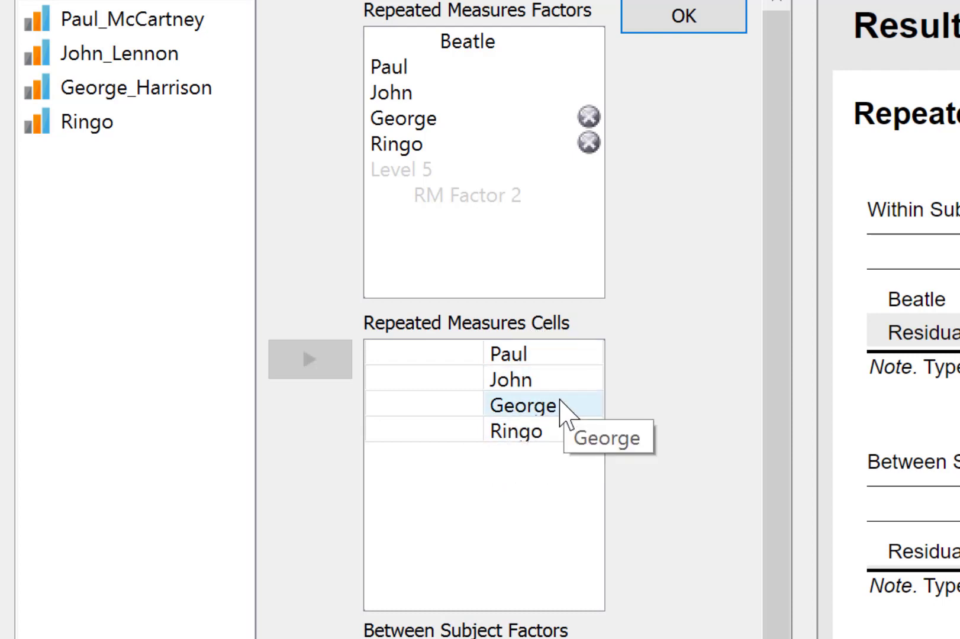
Move the four Beatle rating columns, Paul_McCartney through Ringo, into the Repeated Measures Cells
click(155, 17)
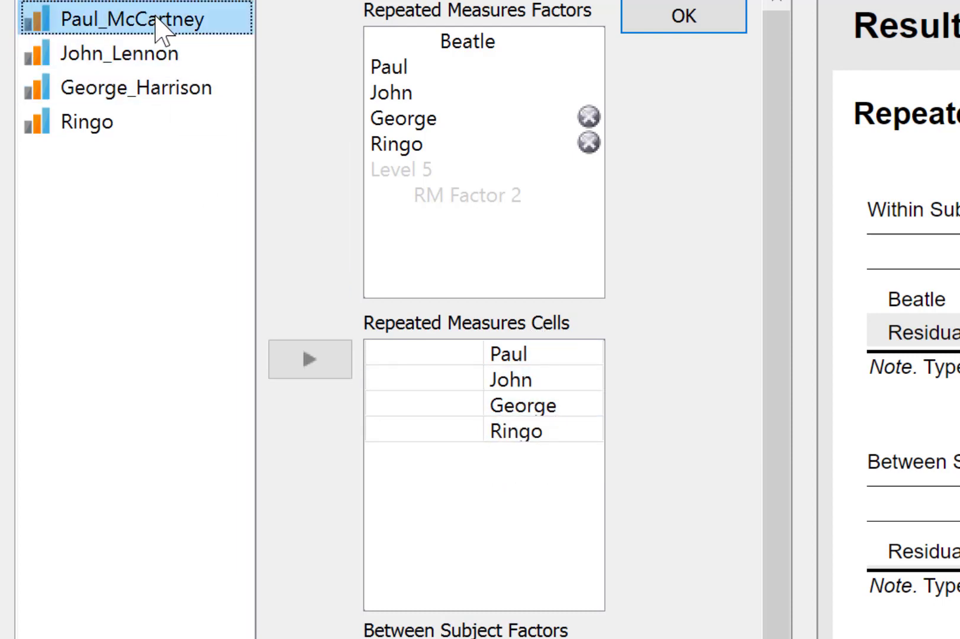
shift+click(112, 125)
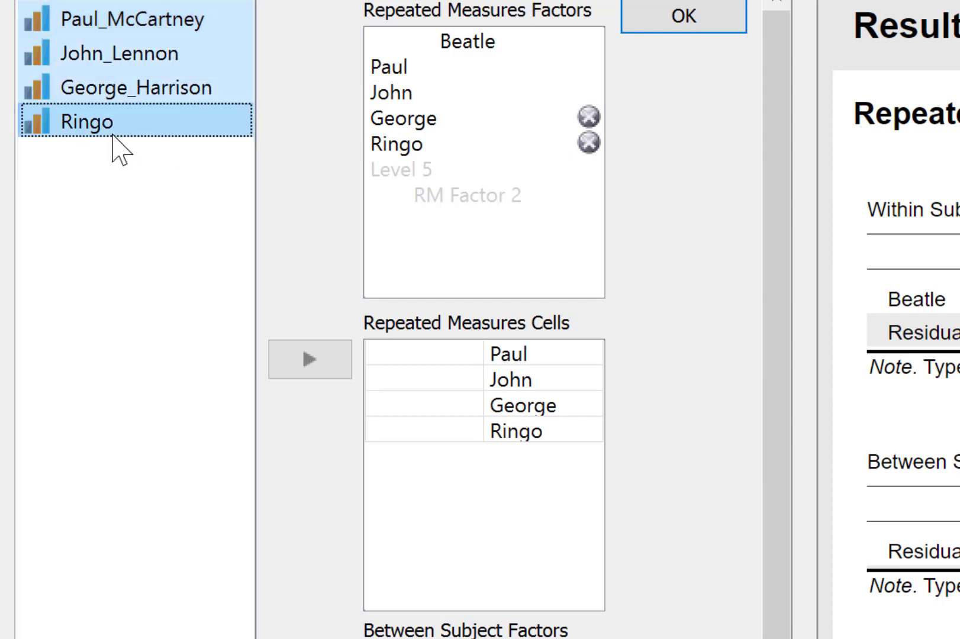
click(330, 360)
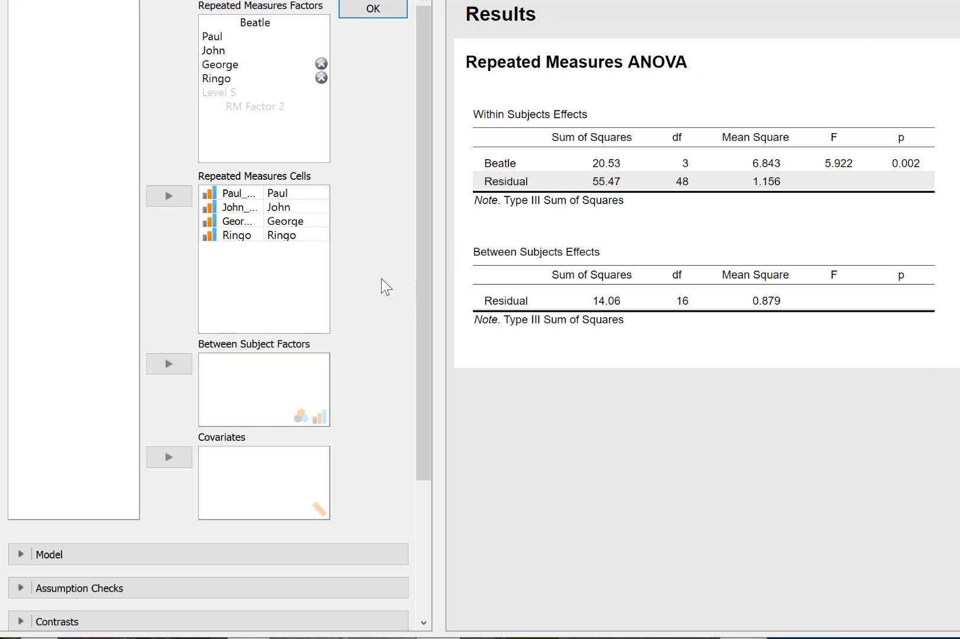
Expand the Nonparametrics section of the ANOVA options
scroll(382, 278, down, 3)
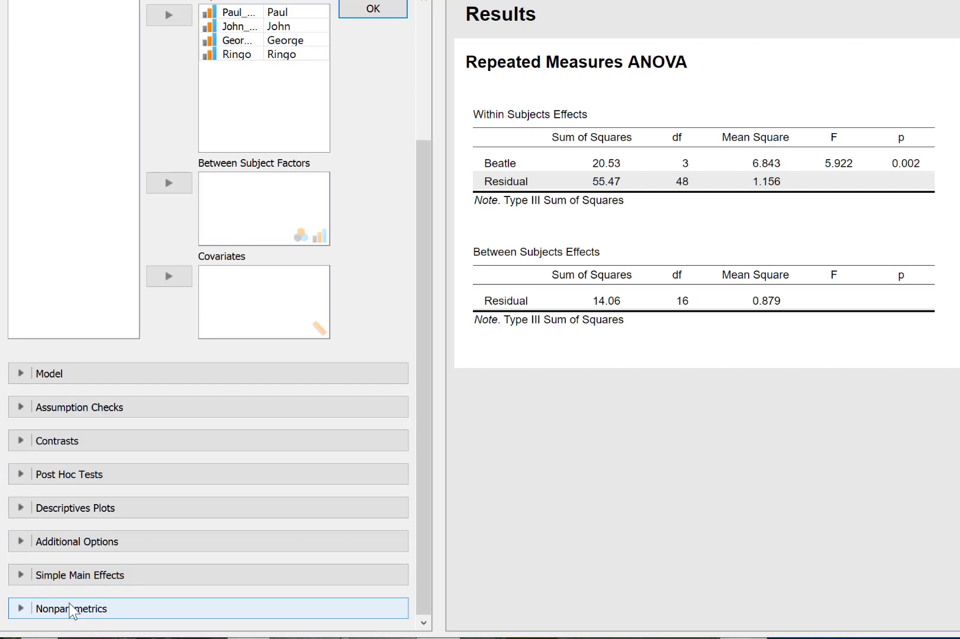
click(77, 608)
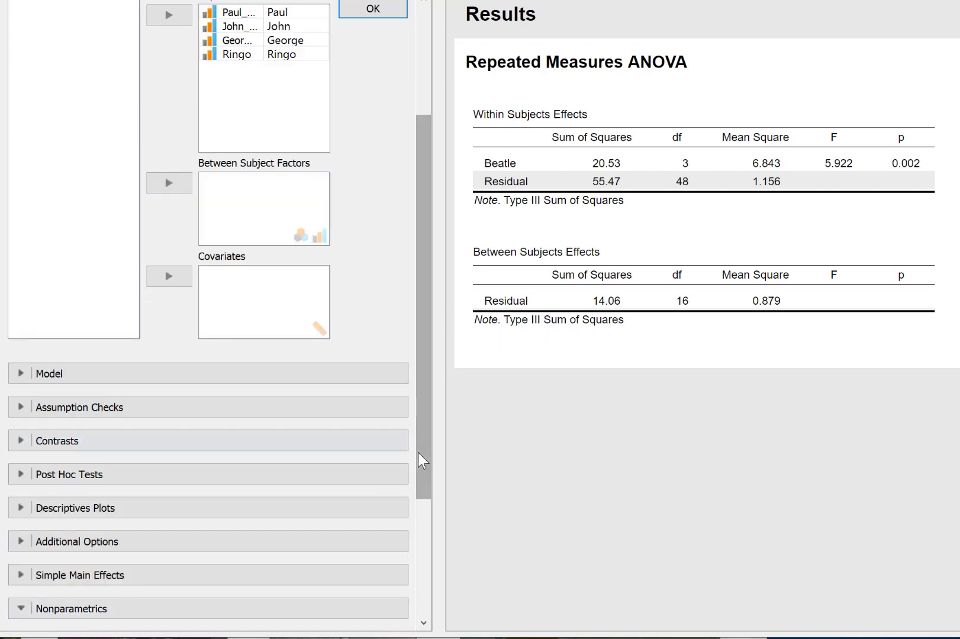
drag(418, 457, 404, 621)
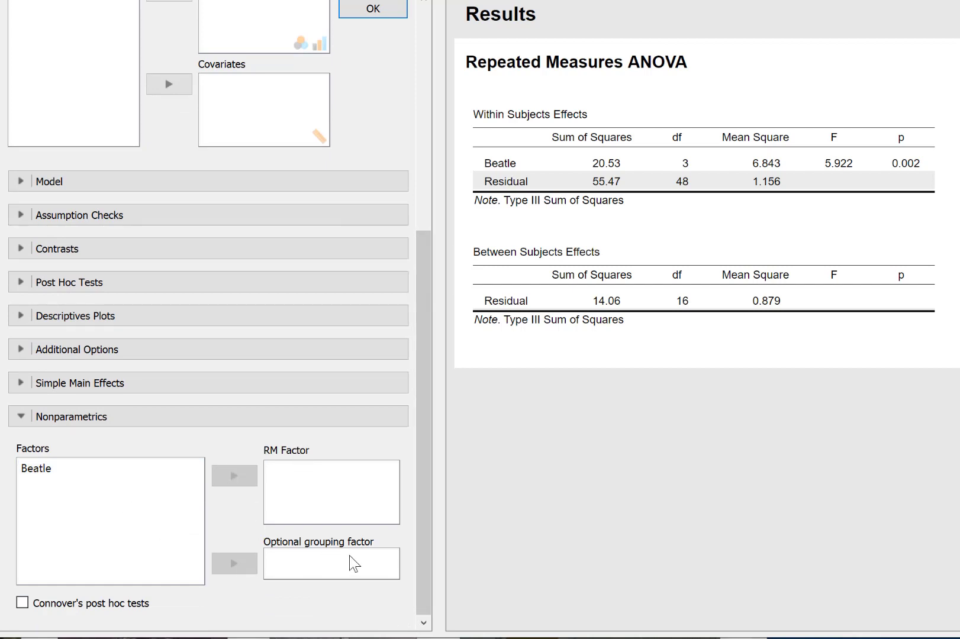
Set Beatle as the Friedman test factor and enable Connover's post hoc tests
click(37, 470)
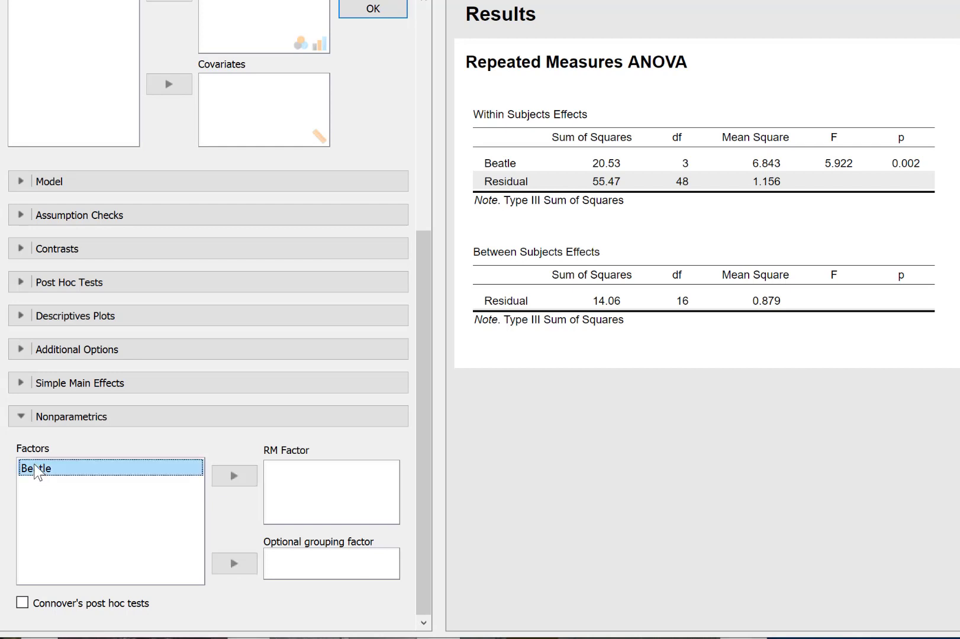
click(235, 472)
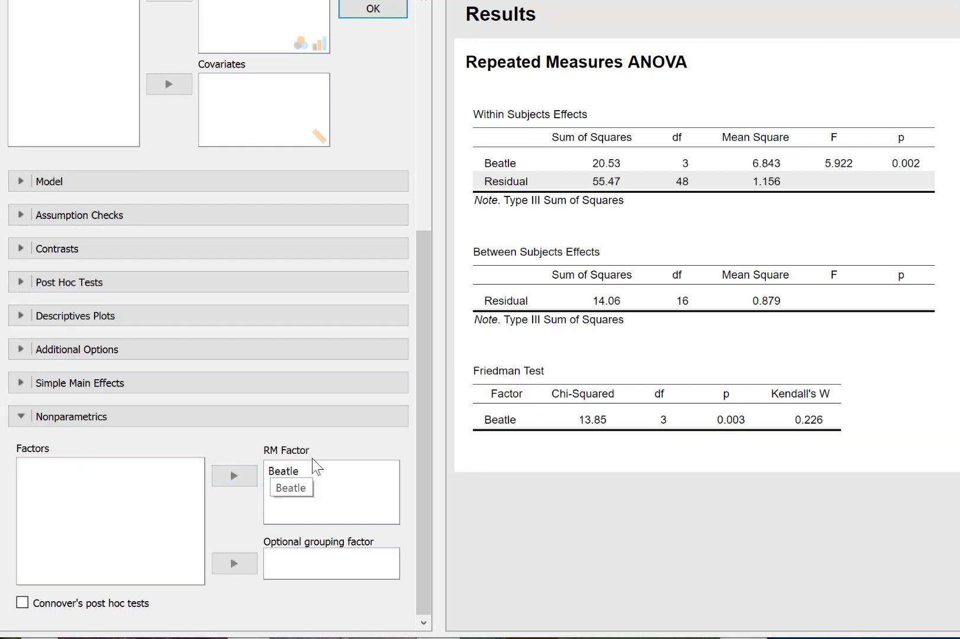
click(291, 469)
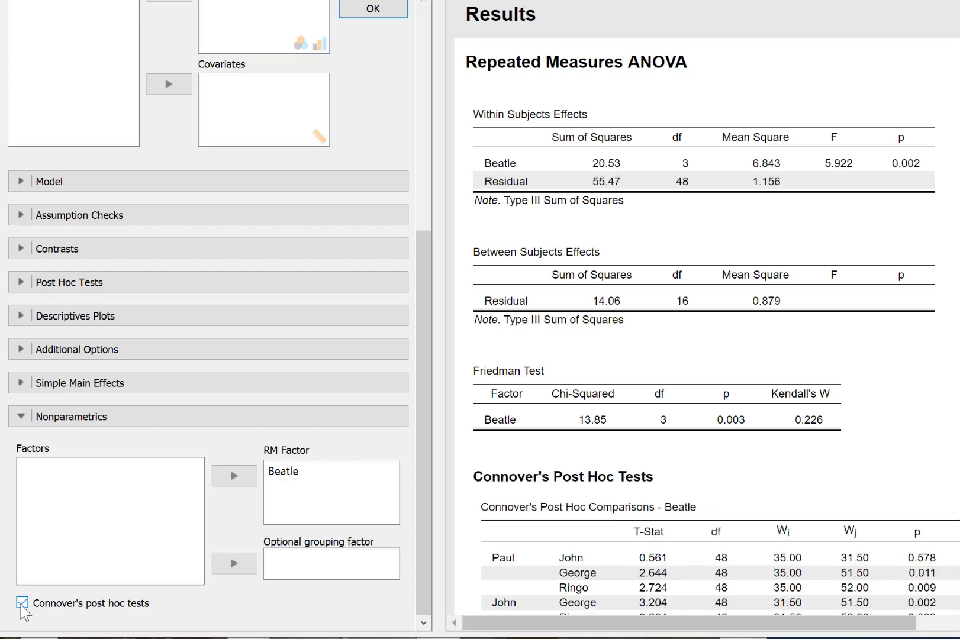
scroll(619, 437, down, 2)
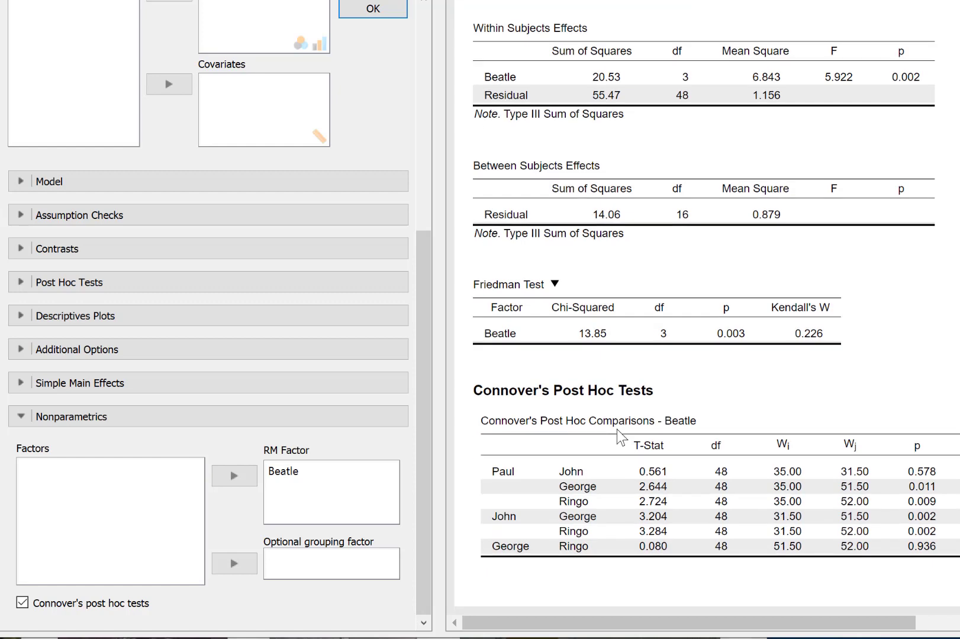
click(730, 623)
drag(442, 527, 301, 535)
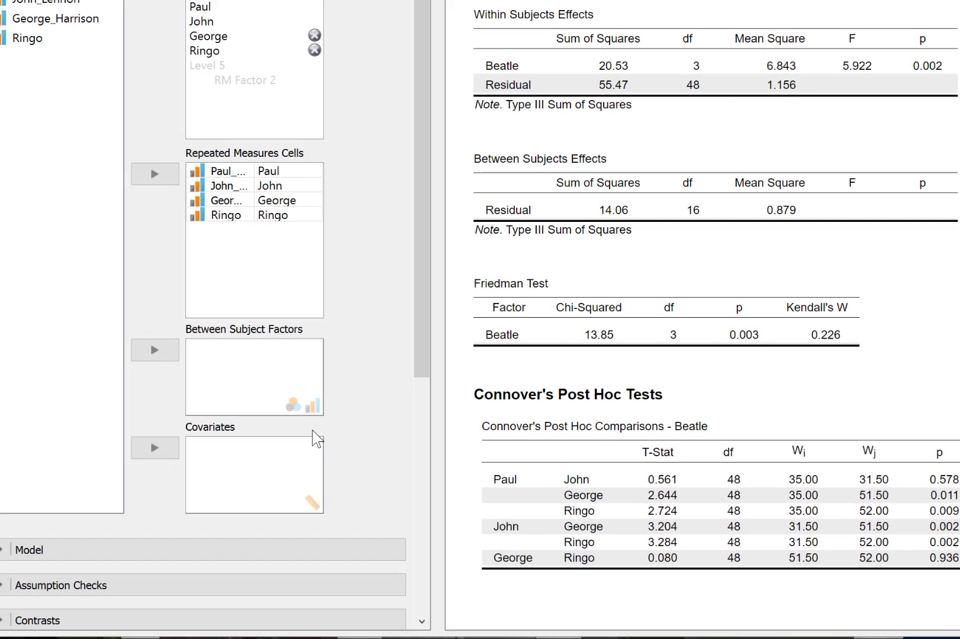
Plot Beatle on the descriptives plot's horizontal axis with error bars displayed
scroll(327, 432, down, 6)
click(38, 308)
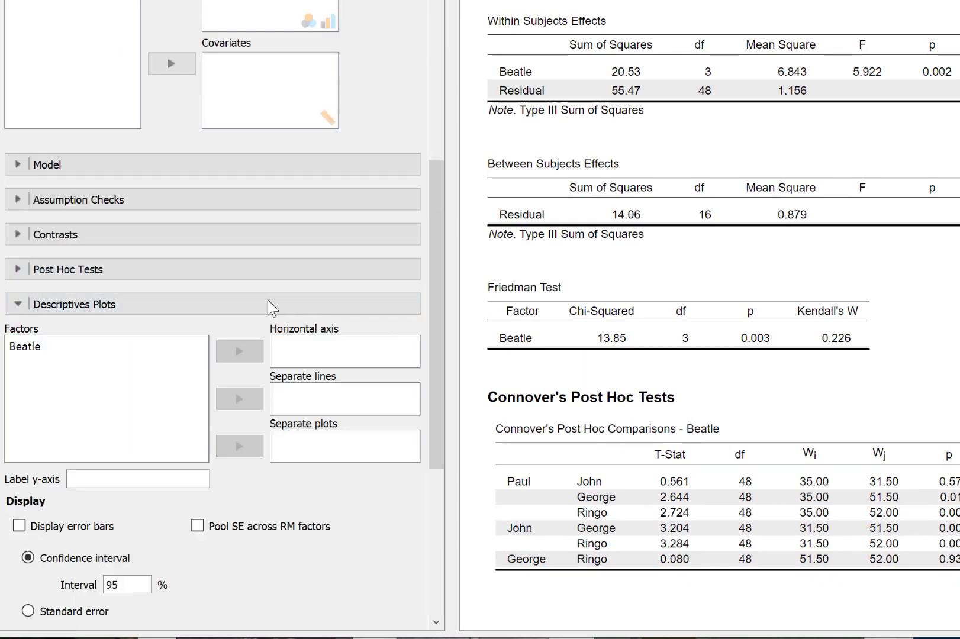
click(61, 349)
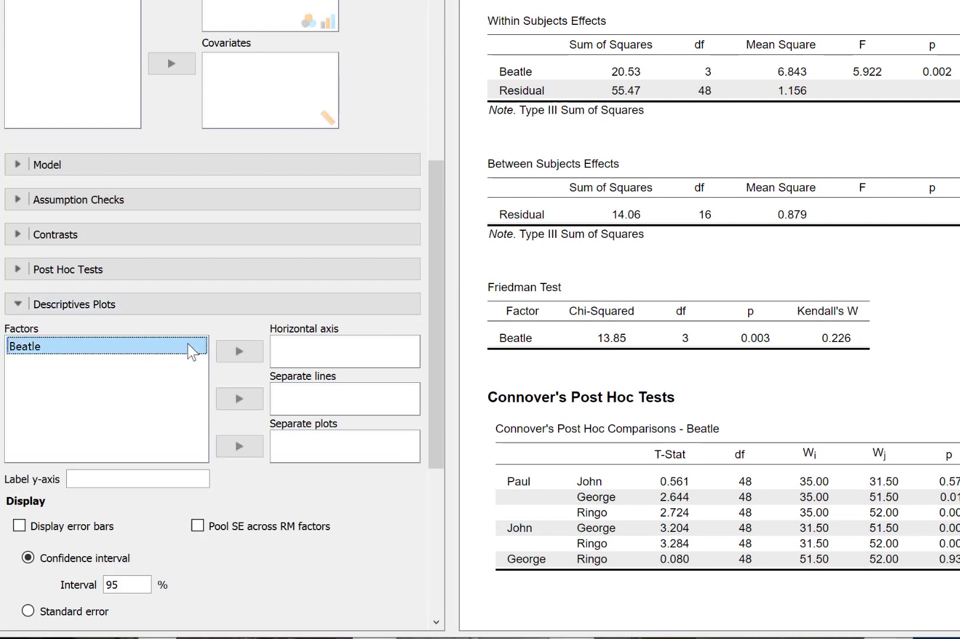
click(237, 352)
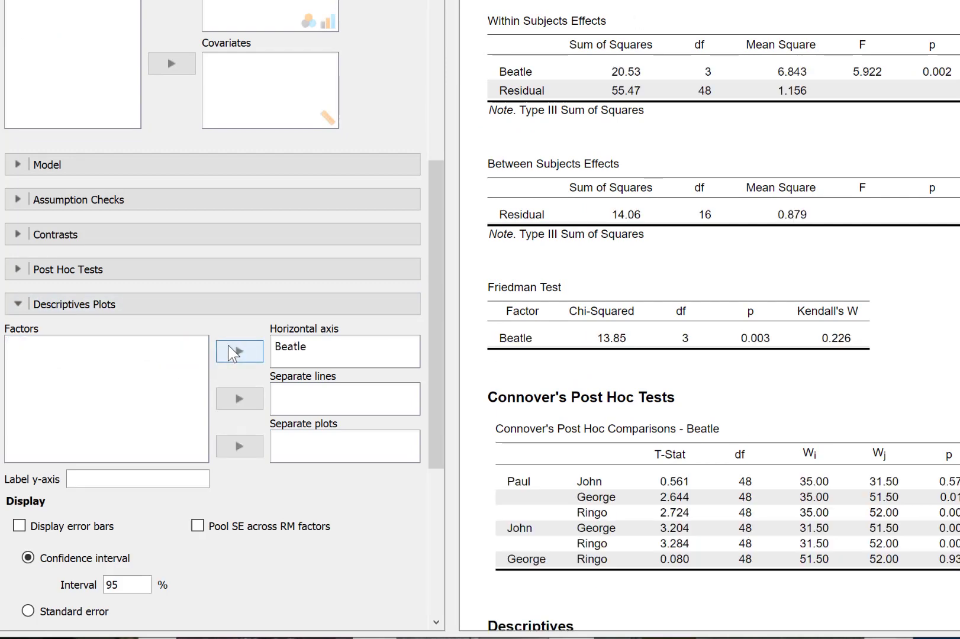
scroll(746, 401, down, 5)
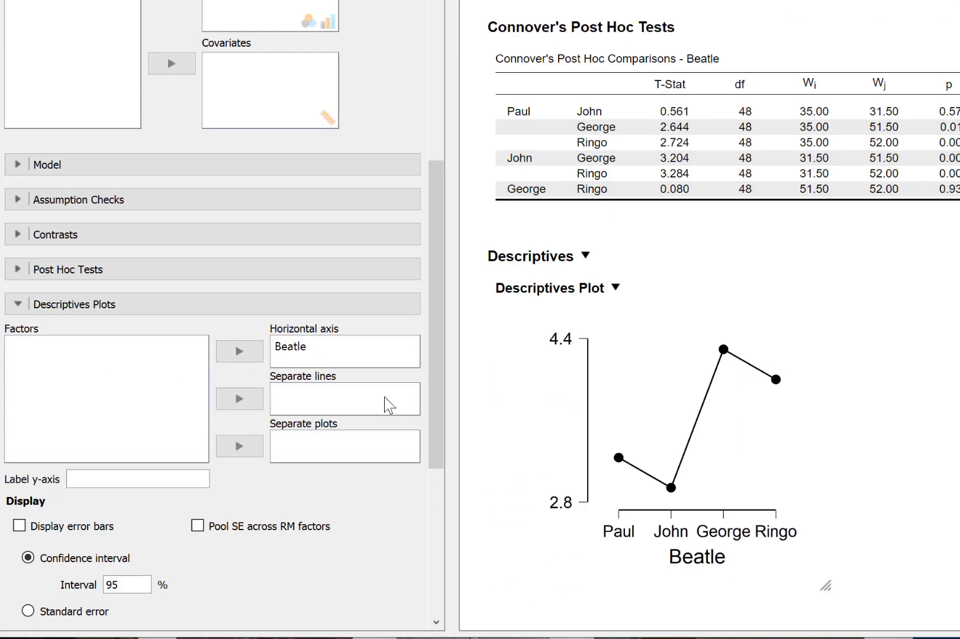
click(24, 529)
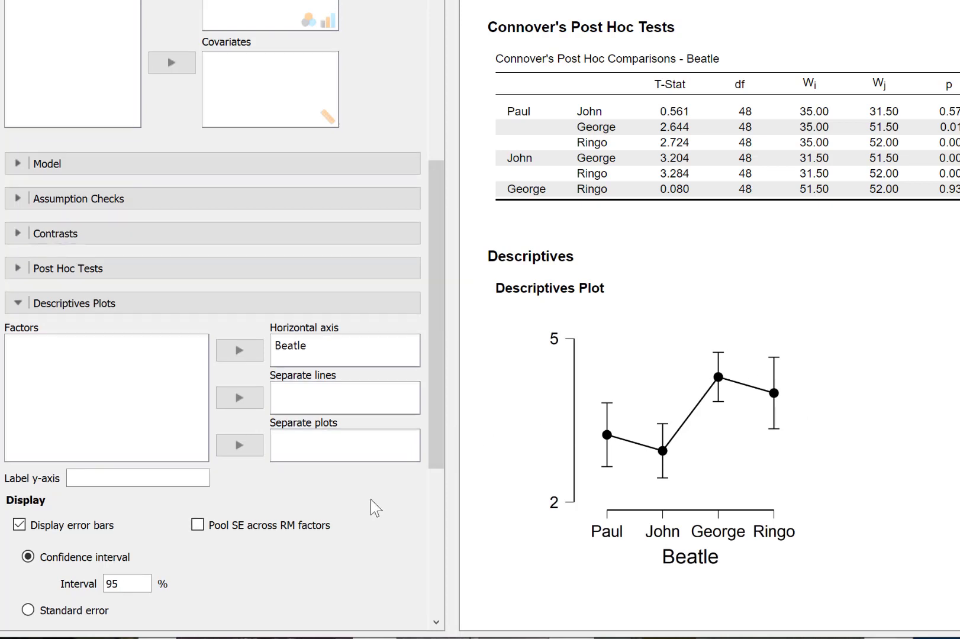
Turn on Descriptive statistics under Additional Options
scroll(374, 508, down, 4)
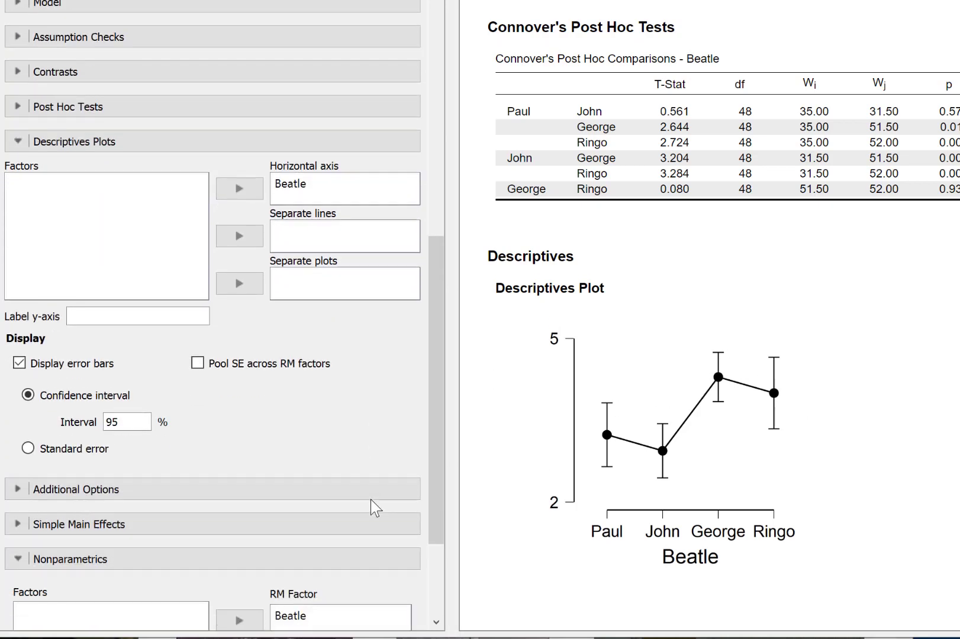
click(369, 495)
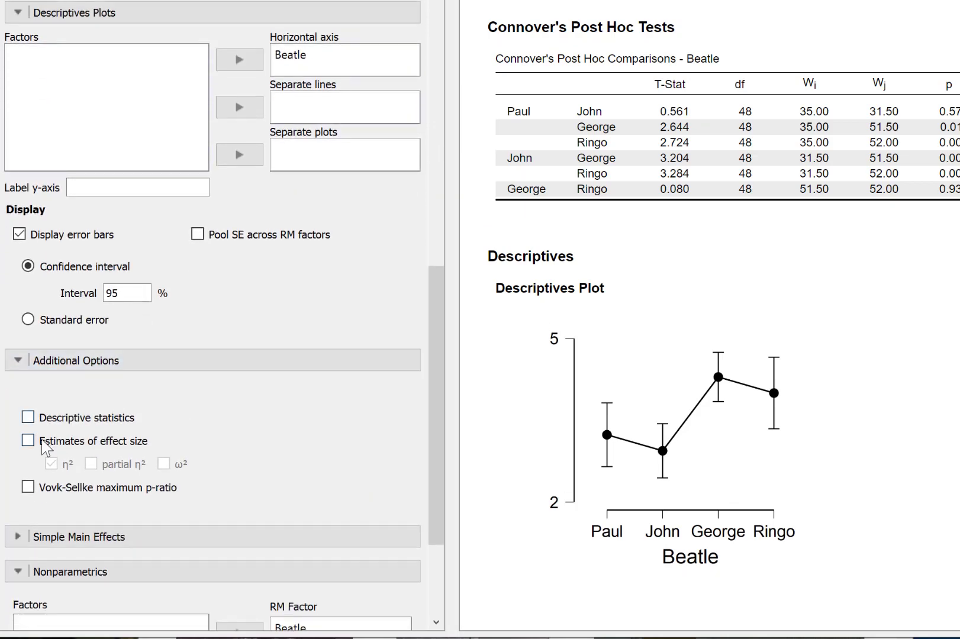
click(28, 418)
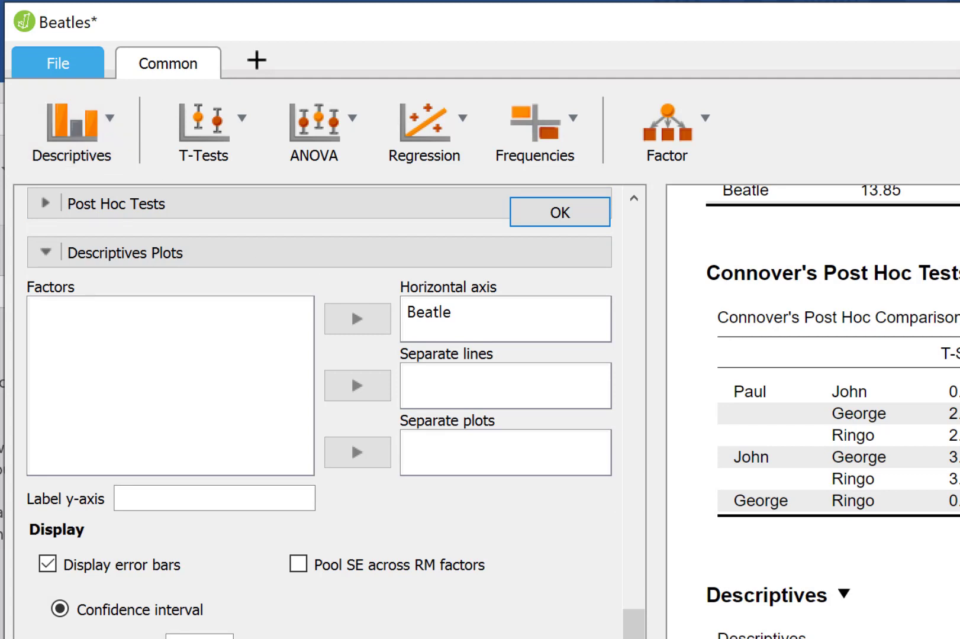
Create a Descriptive Statistics analysis with all four Beatle variables
click(106, 142)
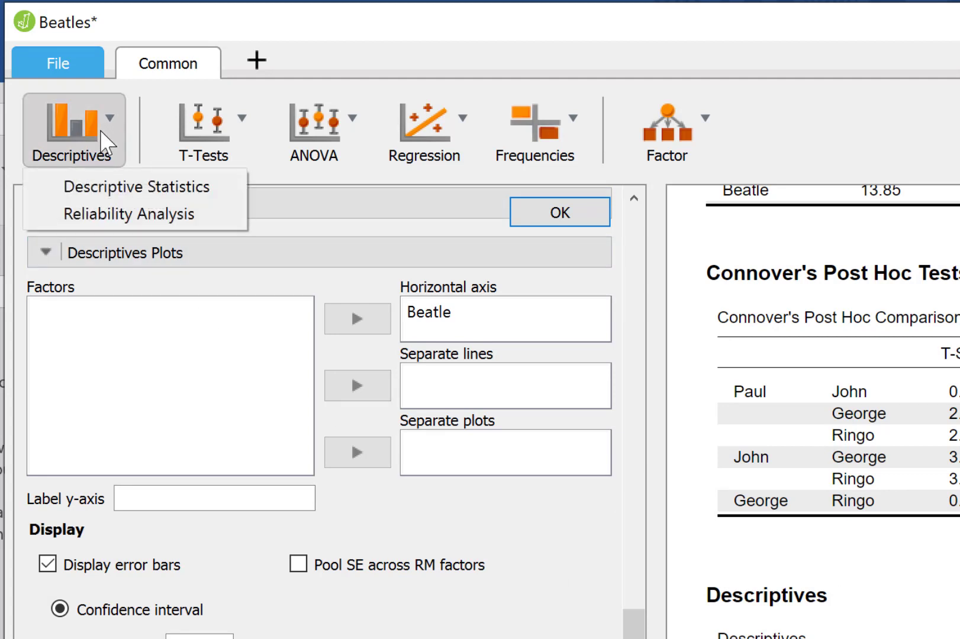
click(117, 187)
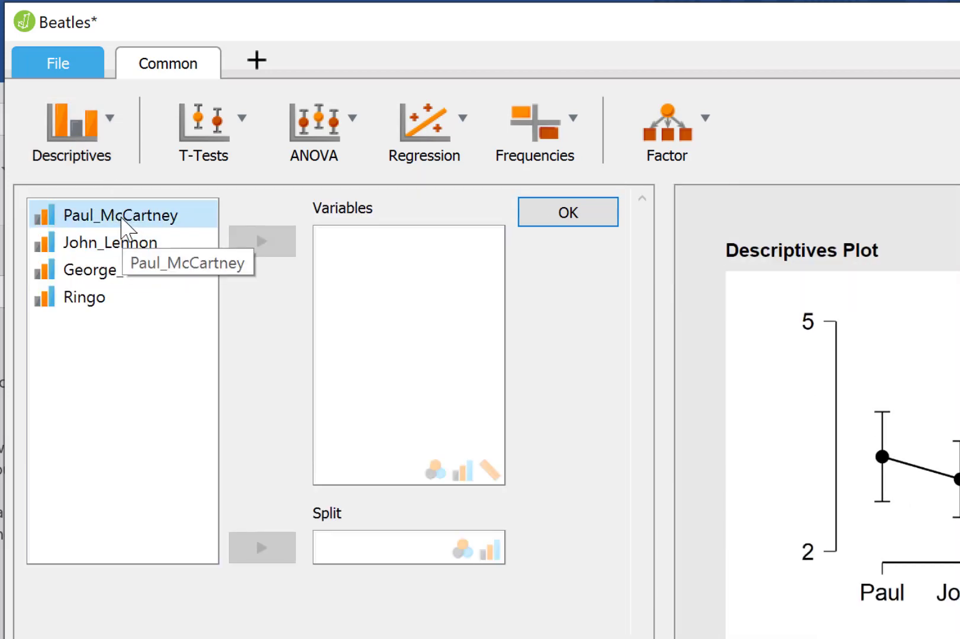
click(124, 225)
shift+click(94, 308)
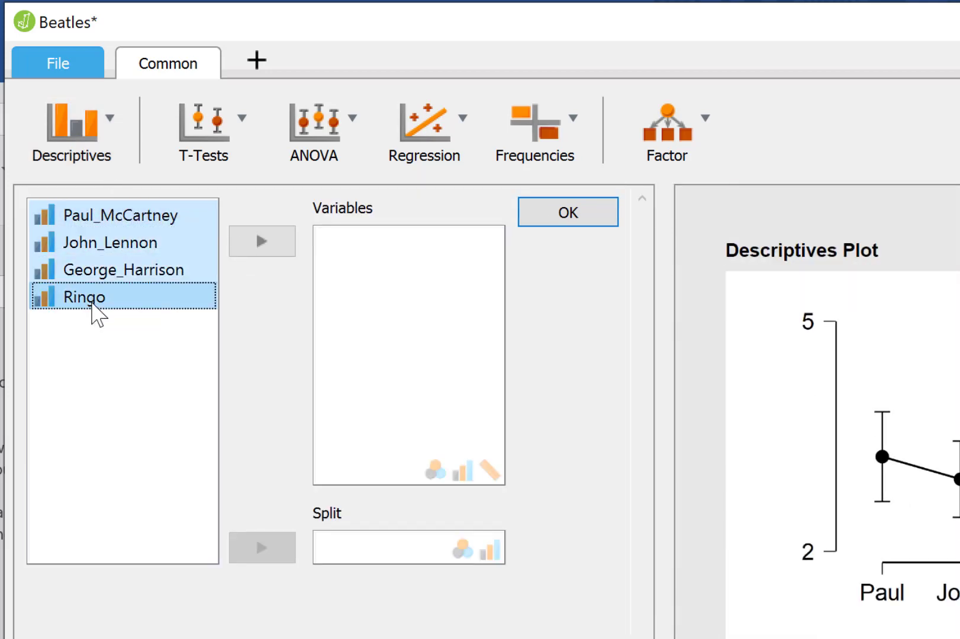
click(255, 243)
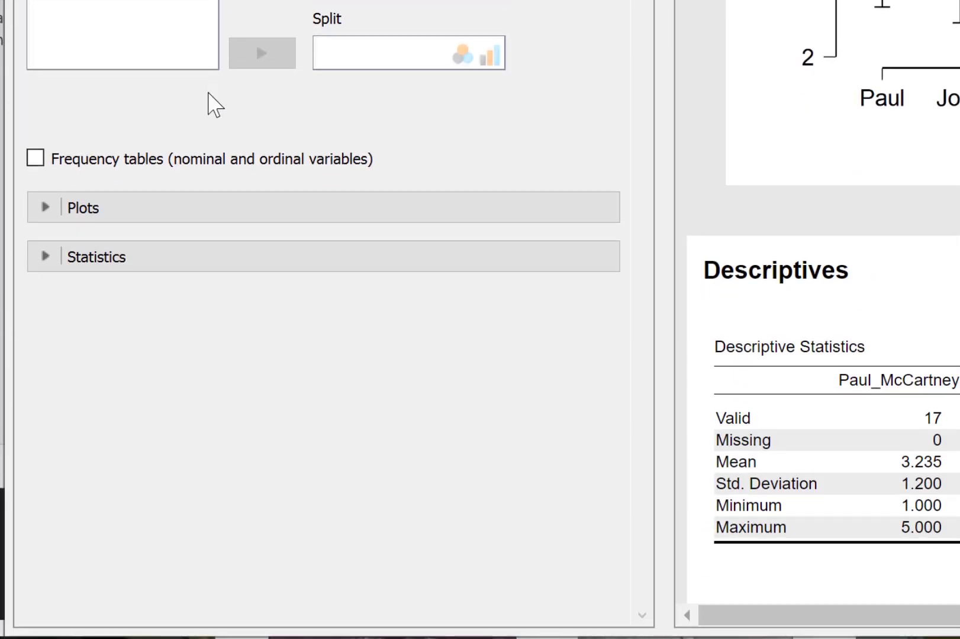
Add range, median and mode to the descriptives table
click(129, 245)
scroll(129, 257, down, 1)
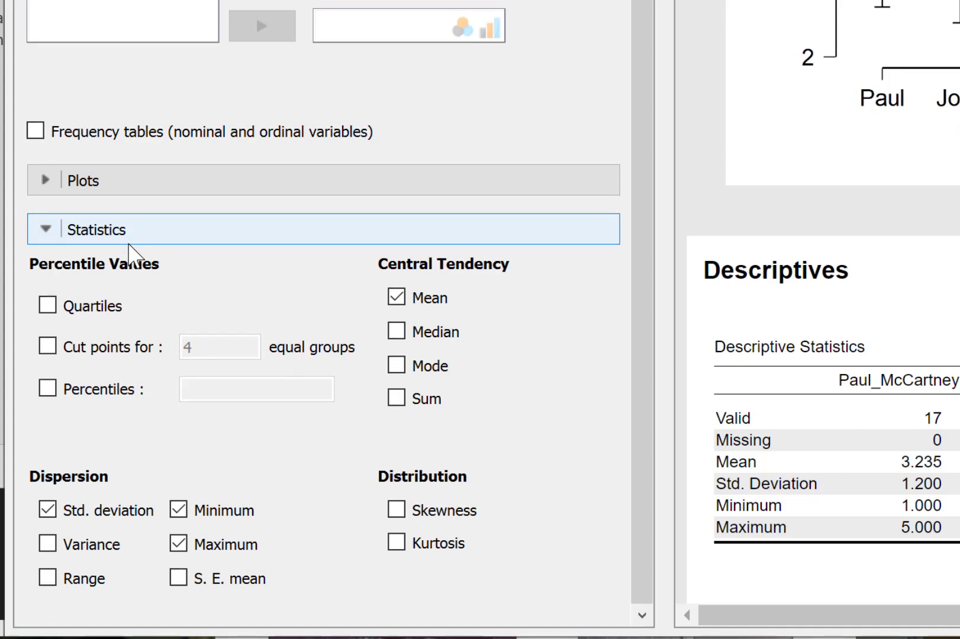
click(55, 580)
click(394, 332)
click(397, 363)
scroll(512, 380, down, 1)
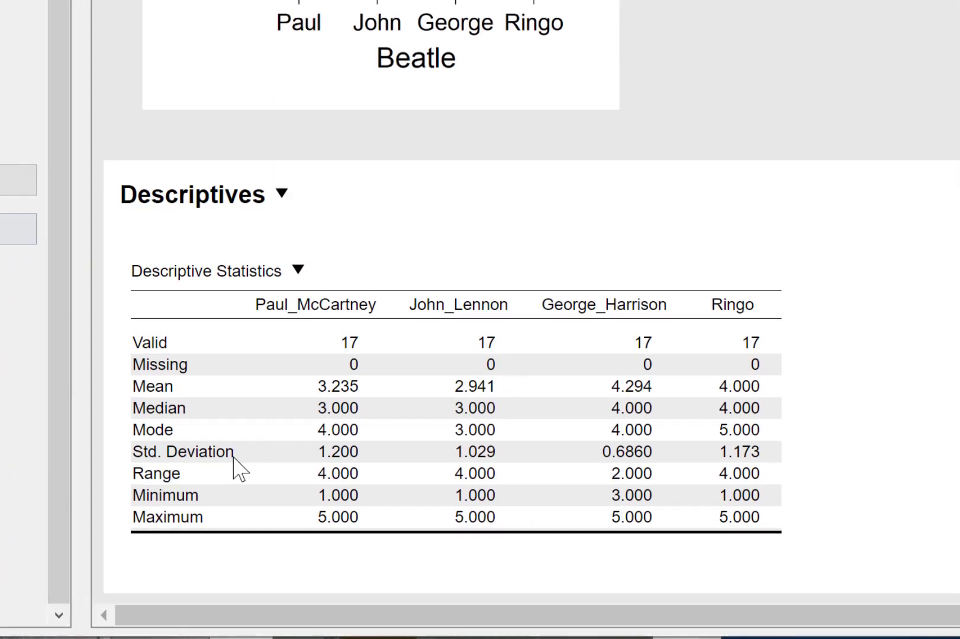